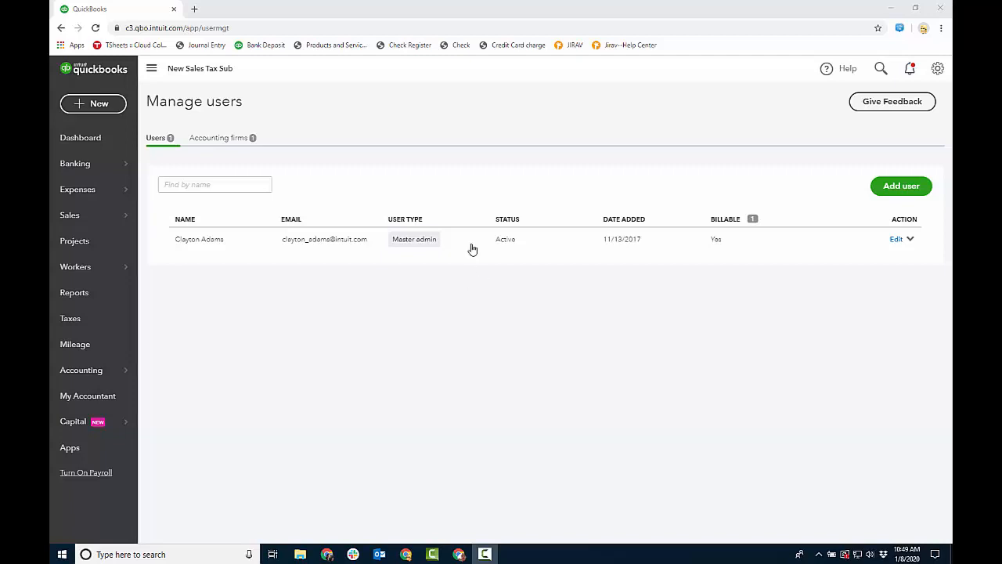
Step: Compare the company's list of users with its list of accounting firms on the Manage users page
left_click(243, 138)
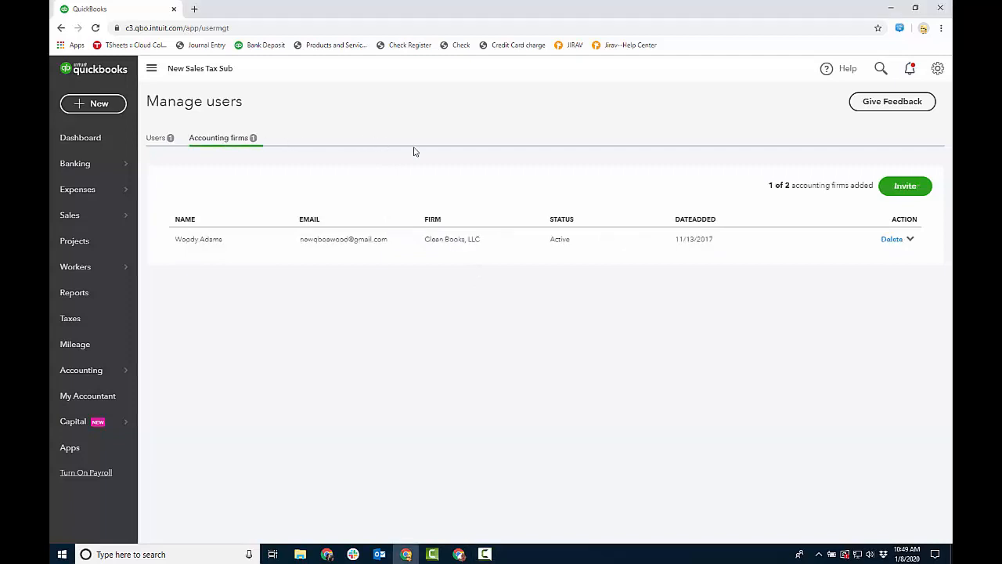
left_click(161, 139)
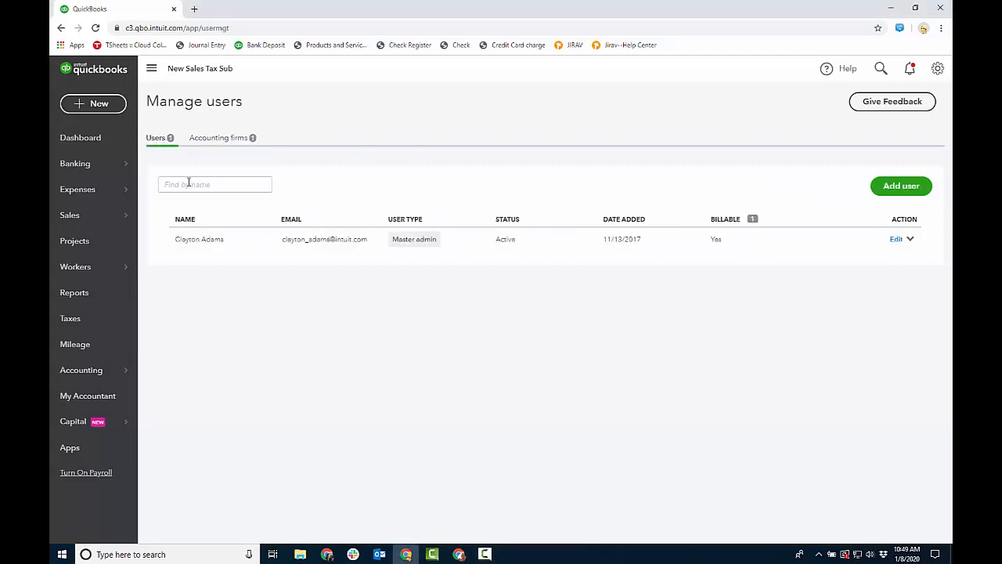
left_click(230, 139)
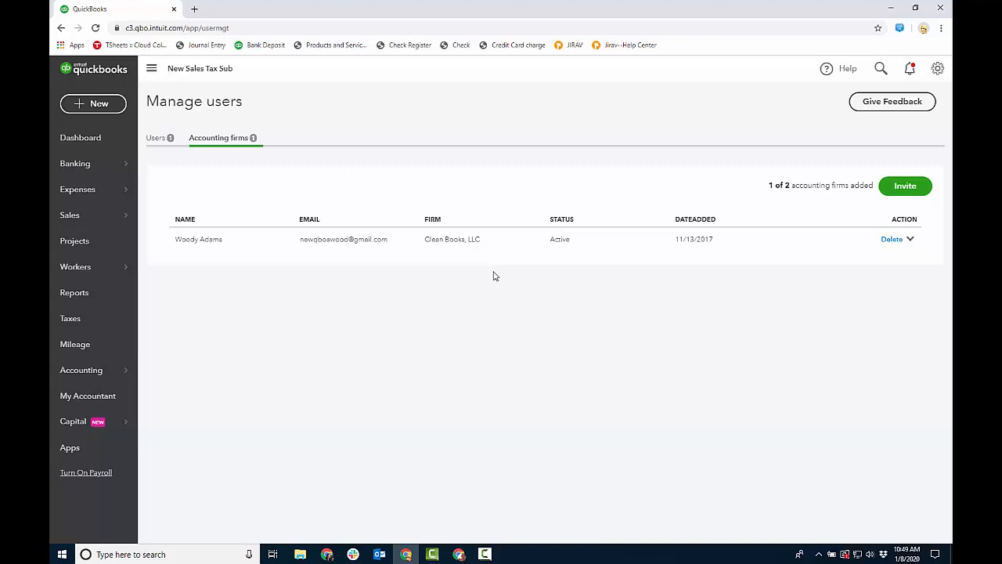
left_click(155, 140)
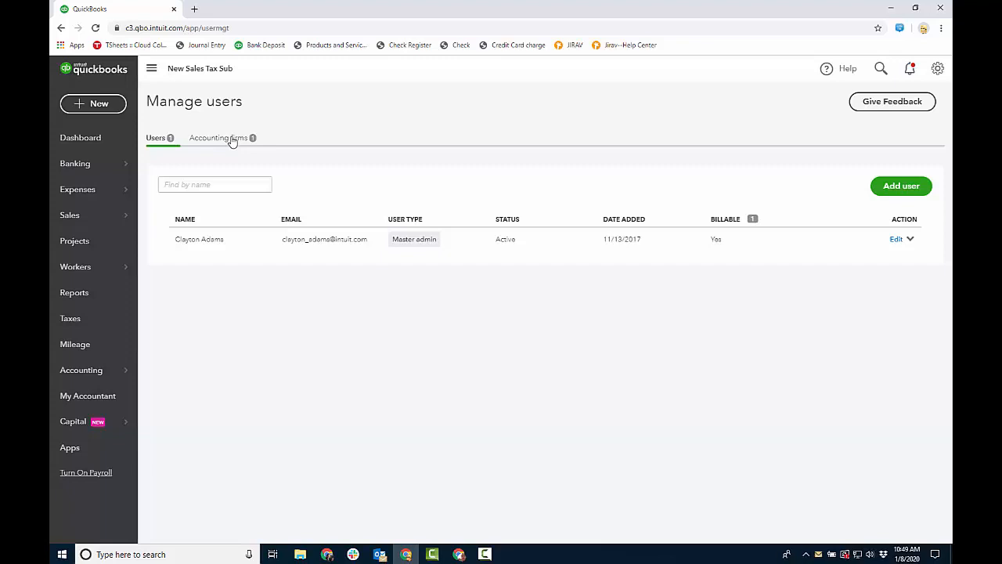
left_click(232, 141)
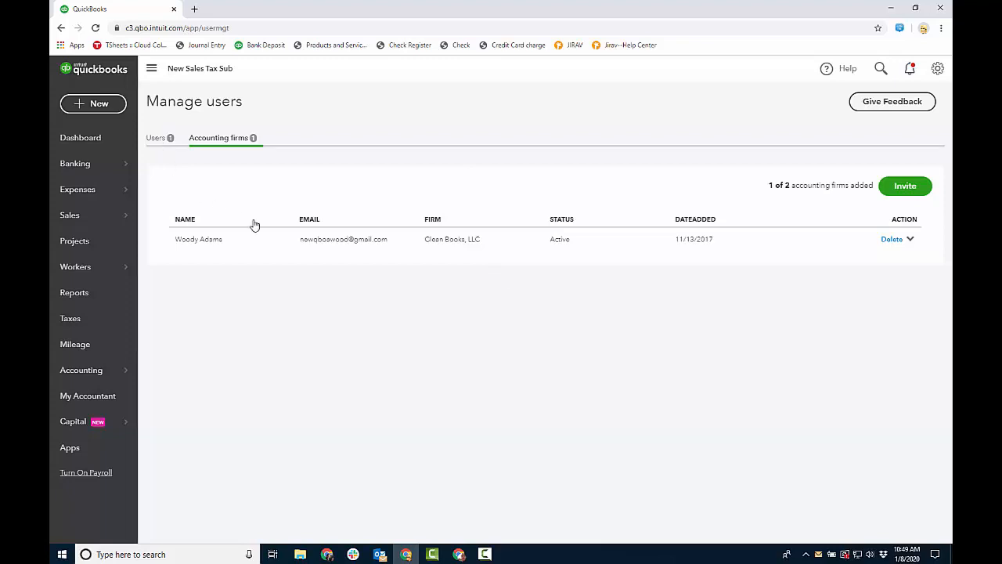
left_click(157, 138)
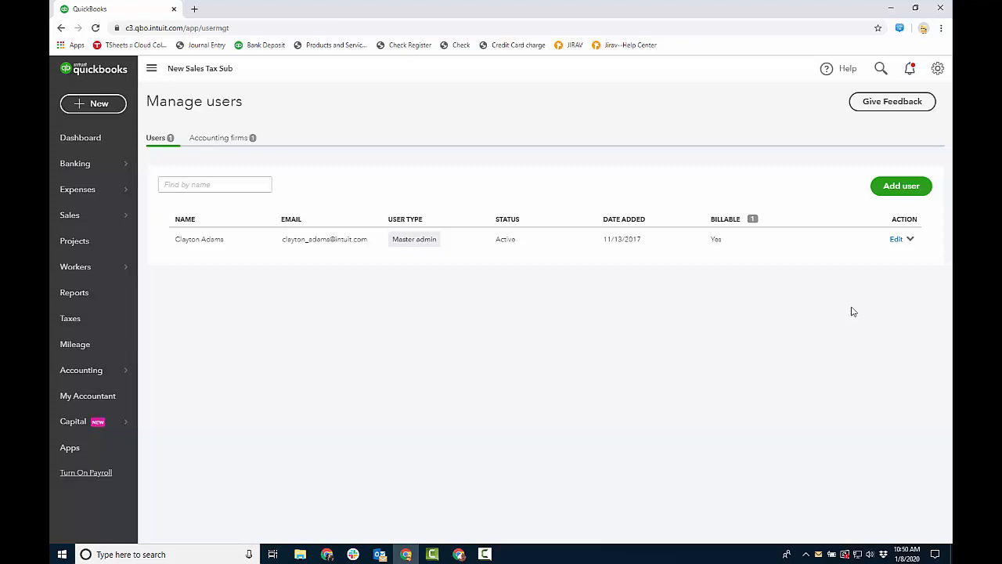
Step: Add a new Company admin user, filling in the contact's first name, last name and e-mail, and save the invitation
left_click(901, 188)
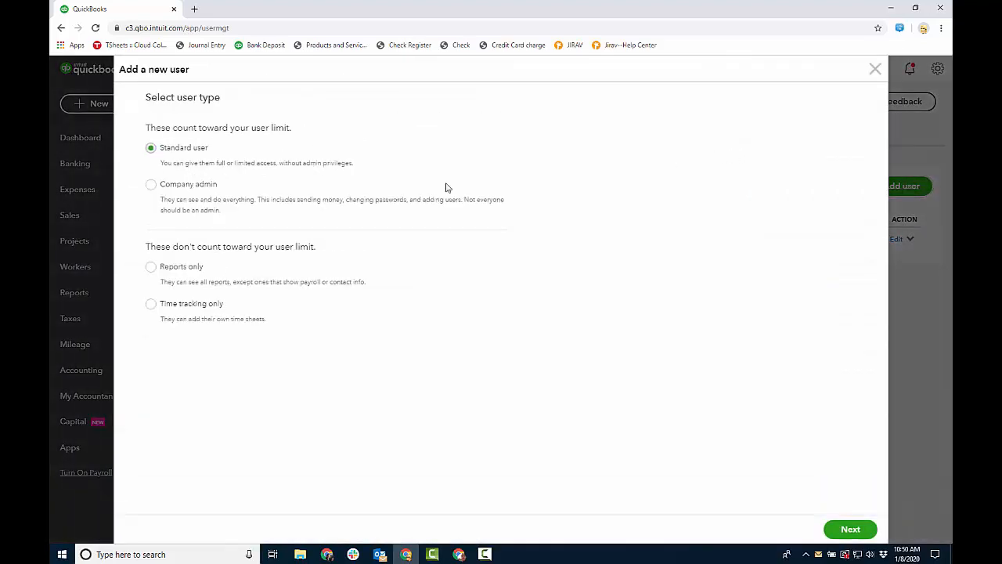
left_click(151, 185)
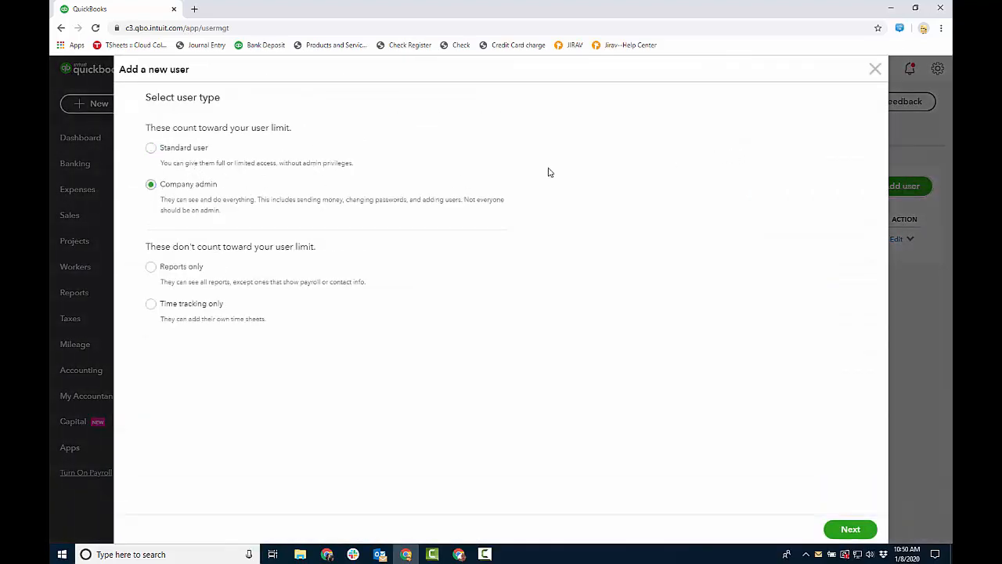
left_click(851, 529)
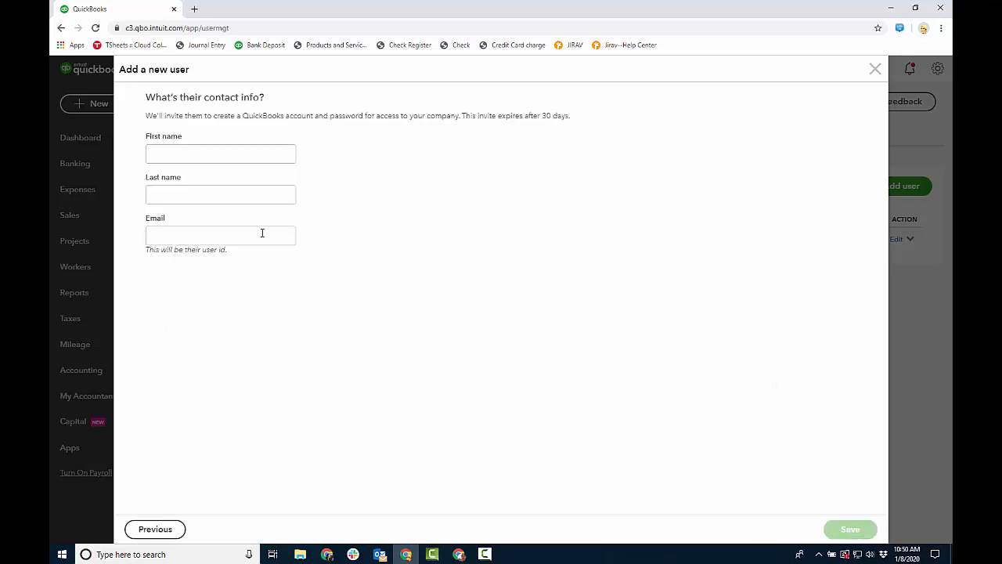
left_click(234, 157)
type("C")
key("Tab")
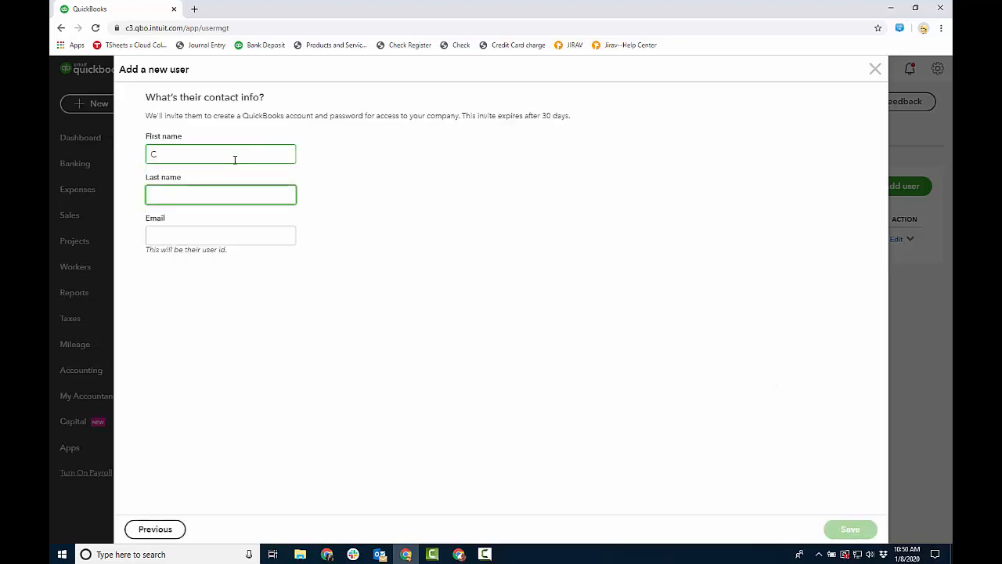
type("WA")
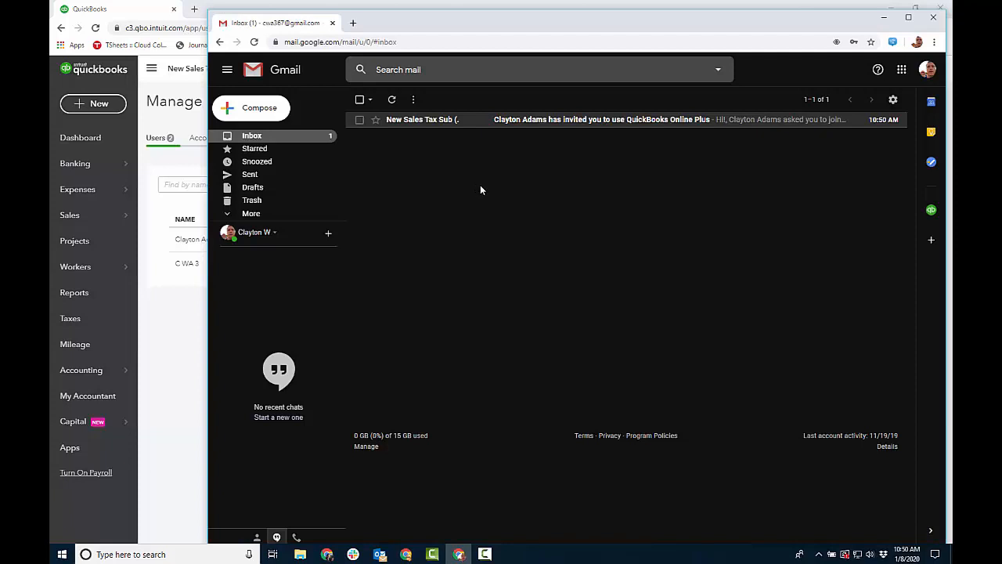
Step: Open the QuickBooks Online Plus invitation in Gmail, follow its Let's go link and sign in with the account password
left_click(614, 126)
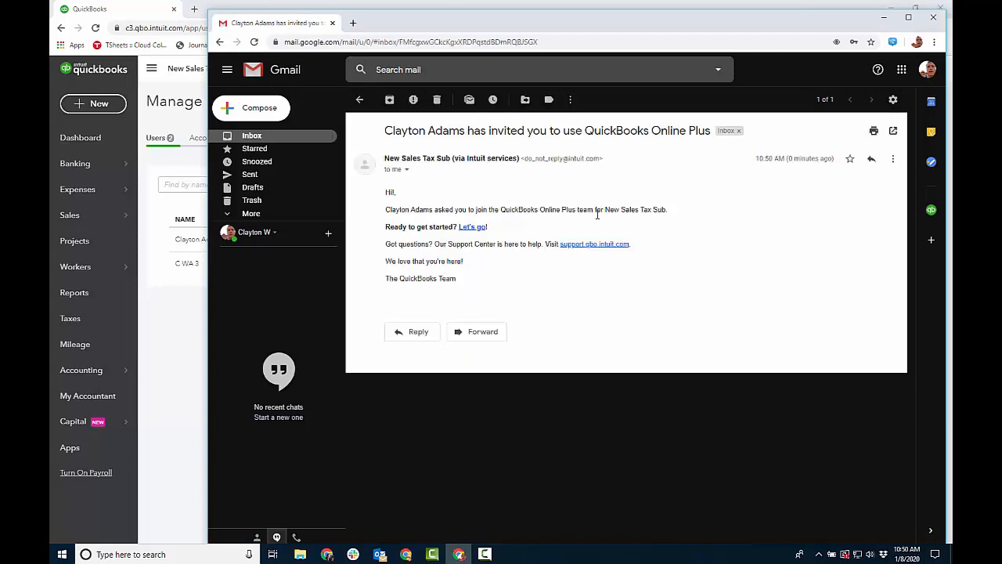
left_click(474, 227)
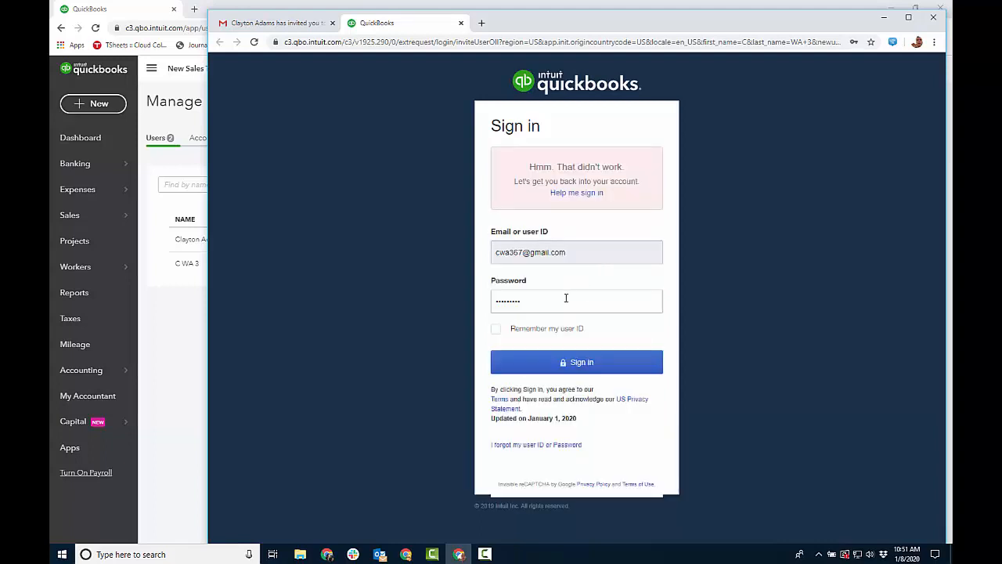
left_click_drag(566, 299, 473, 303)
type("*********")
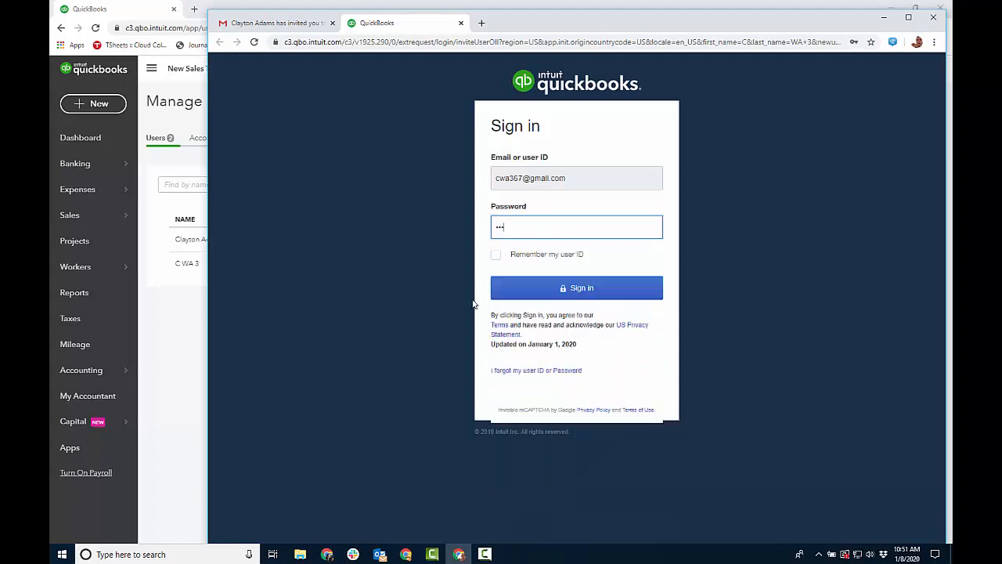
key("Return")
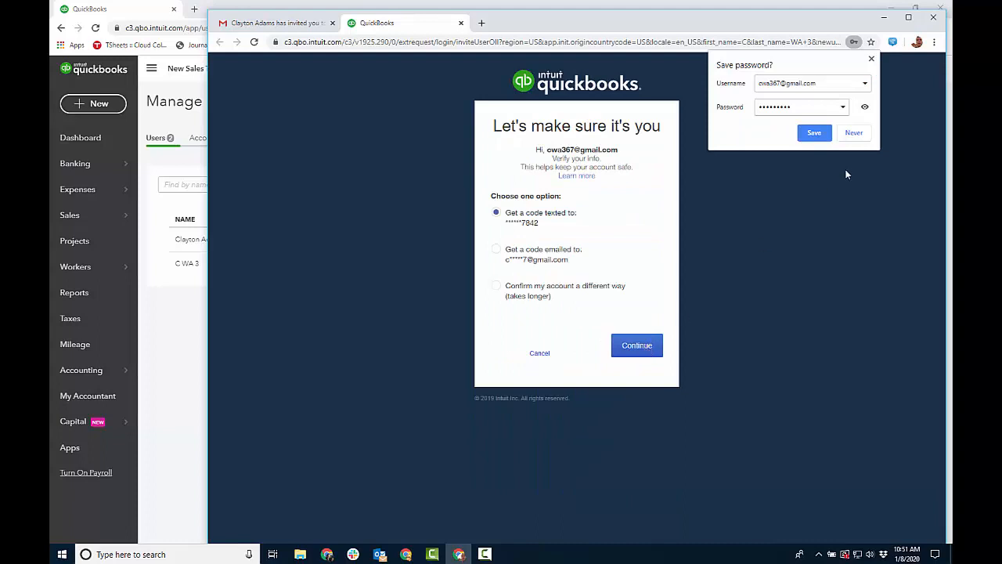
Step: Decline saving the password, verify the account with the texted verification code and continue to New Sales Tax Sub
left_click(853, 133)
left_click(637, 346)
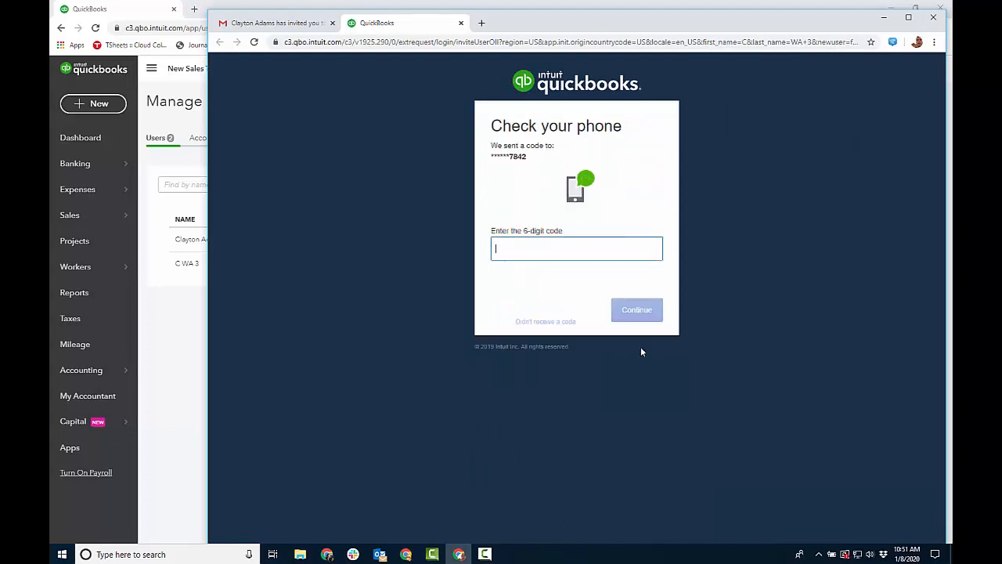
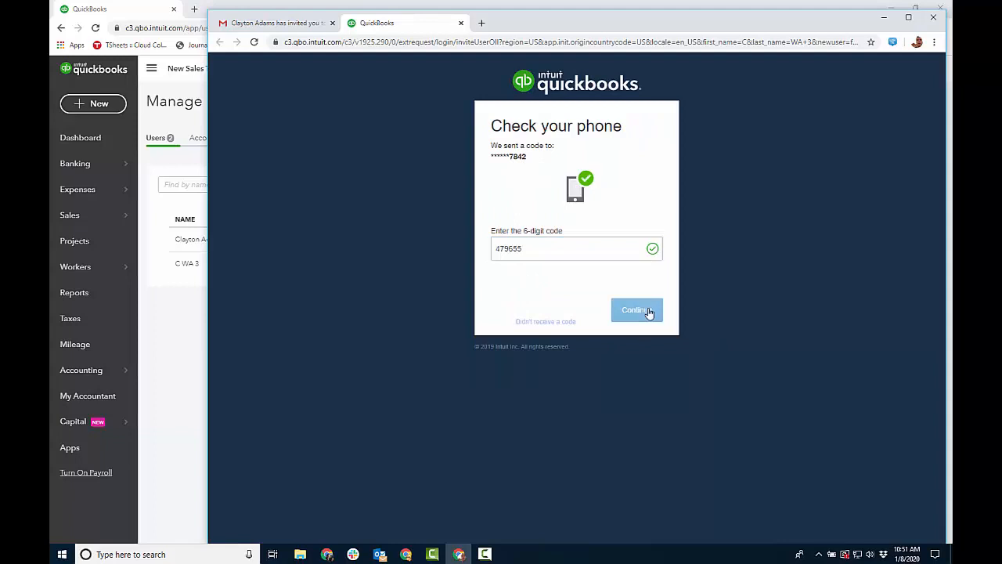
left_click(649, 311)
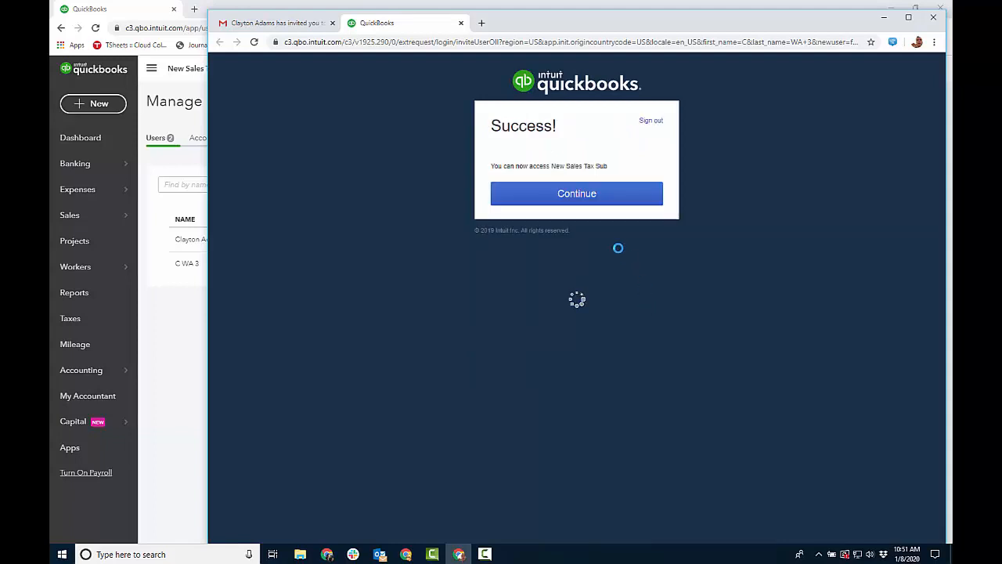
left_click(595, 199)
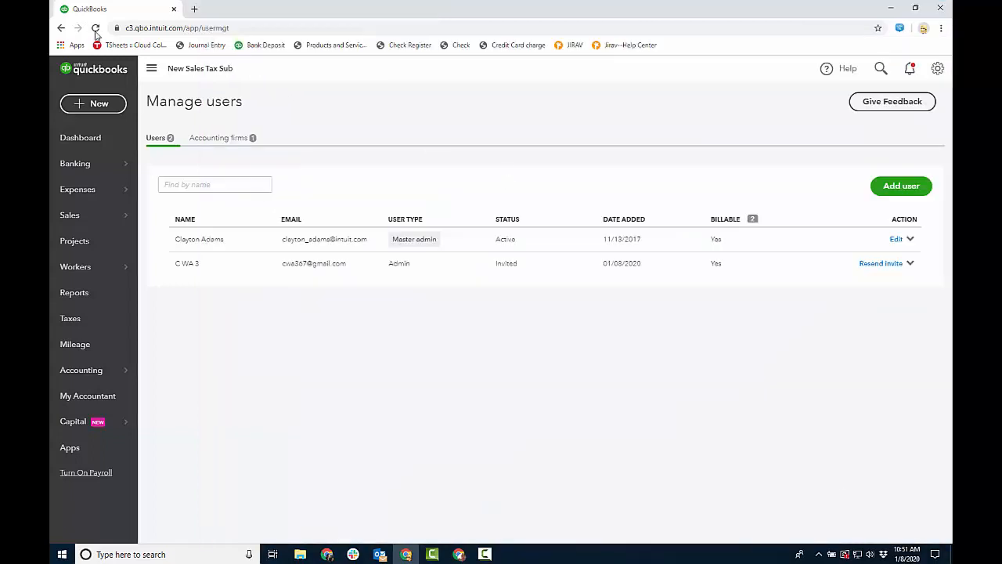
Step: Return to the current master admin's browser window, reload the user list and invite the newly added admin to be master admin
left_click(95, 29)
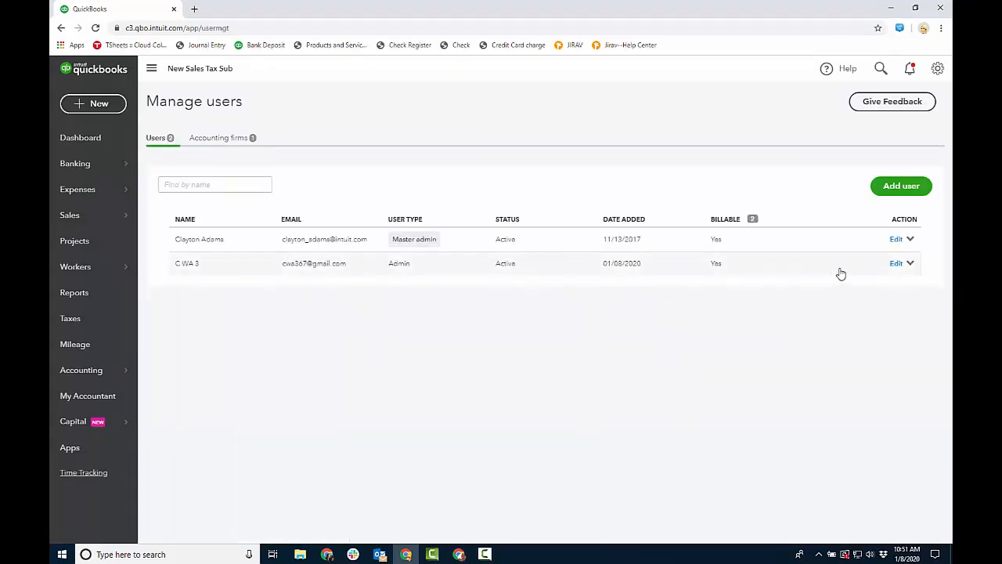
left_click(910, 264)
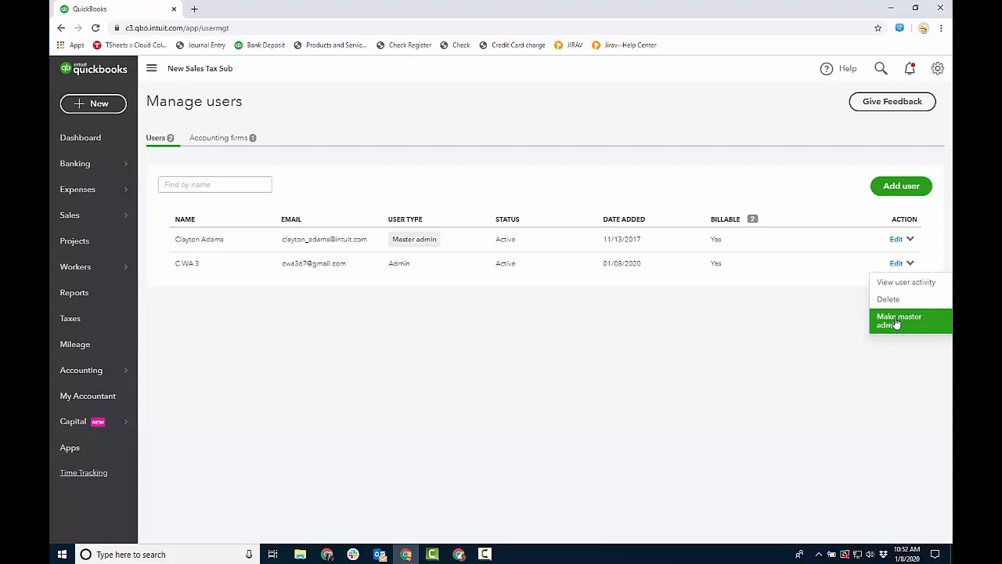
left_click(805, 322)
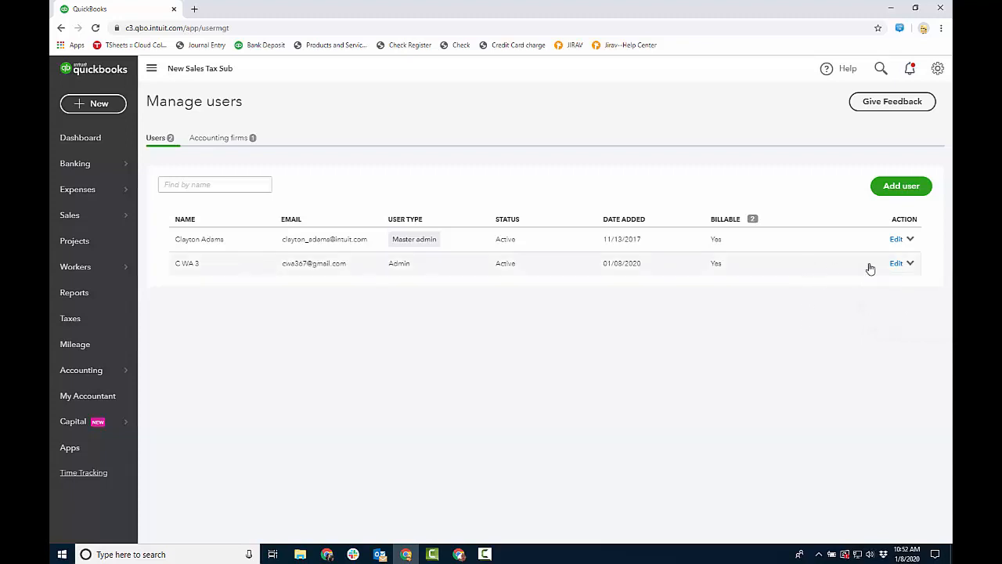
left_click(908, 264)
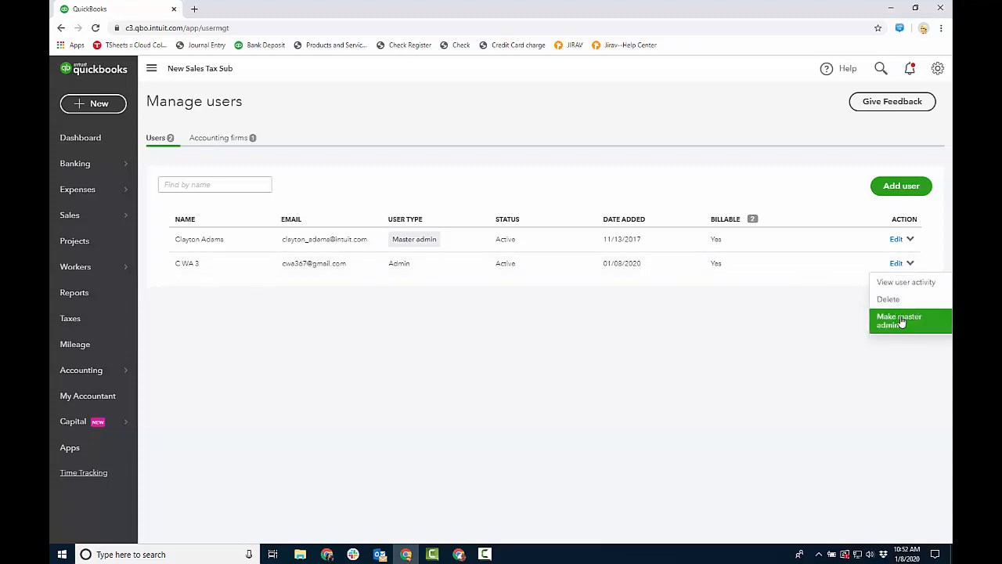
left_click(900, 324)
left_click(615, 338)
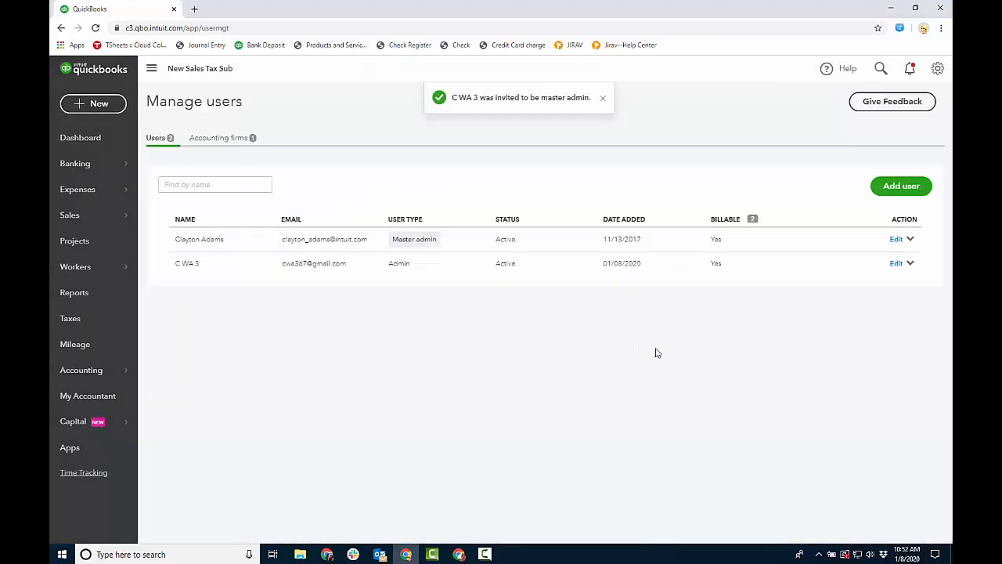
Step: Accept the Master Administrator role from the Account Privileges Granted e-mail in Gmail, signing in with the account password
left_click(458, 554)
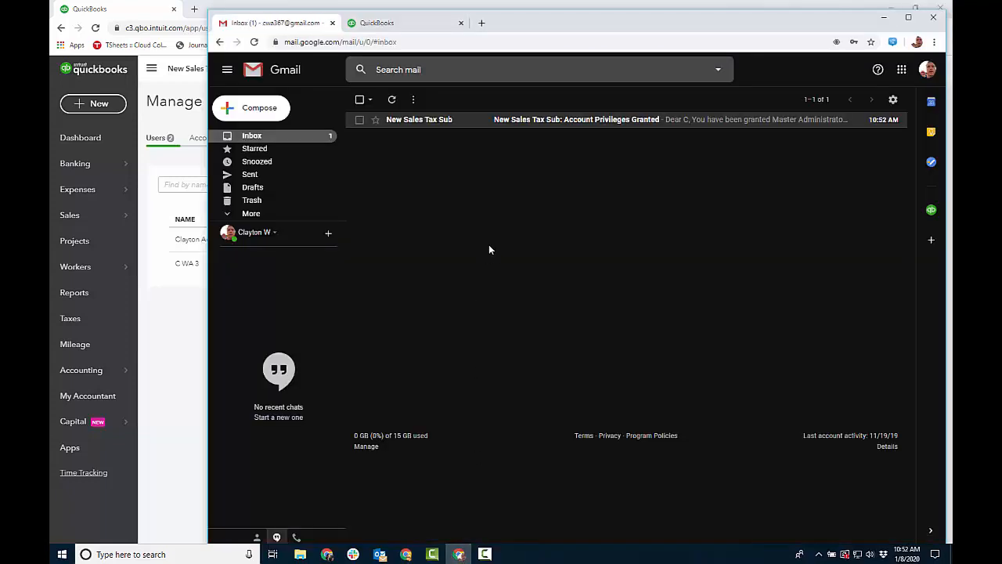
left_click(600, 121)
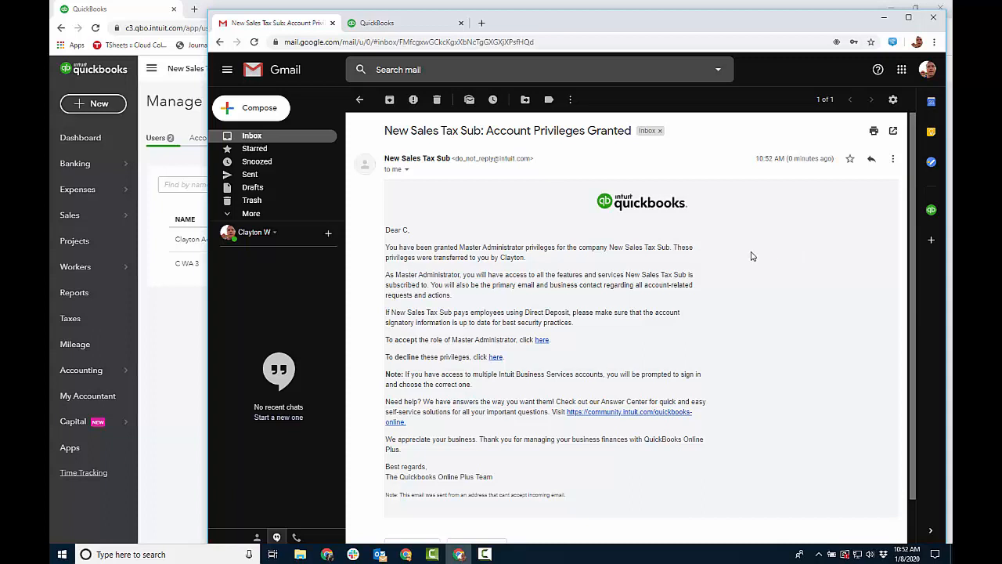
left_click(546, 345)
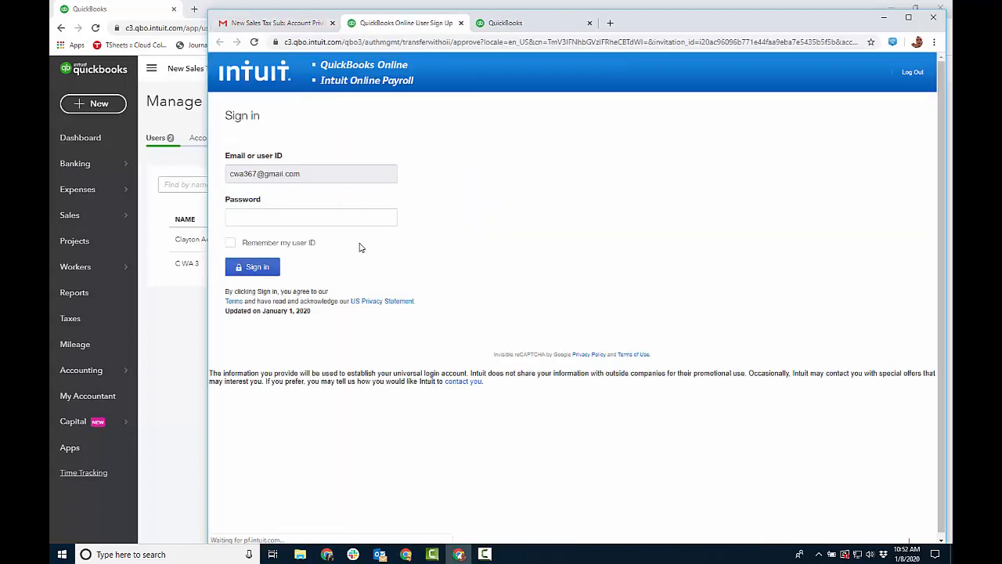
left_click(362, 216)
type("•••••••••")
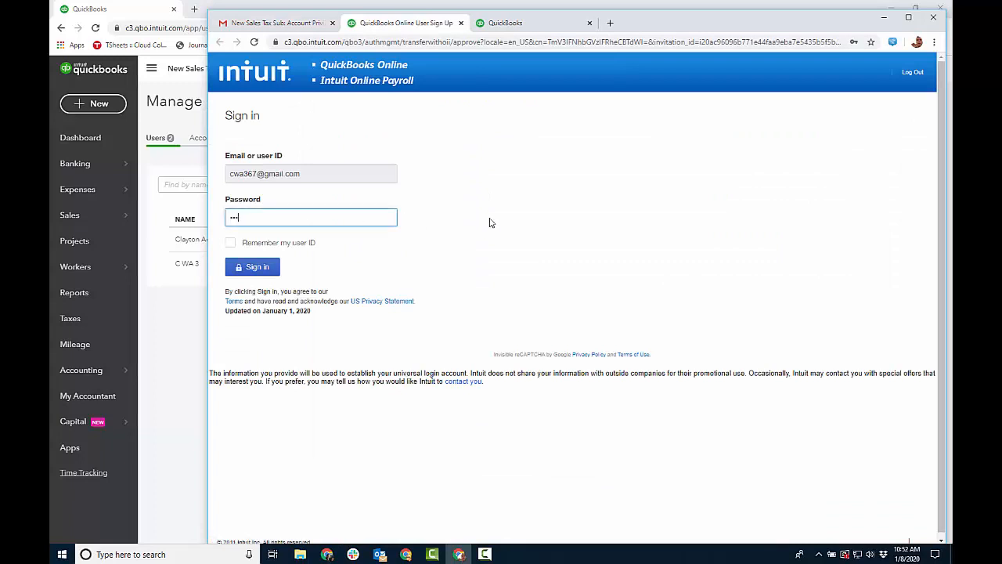
left_click(270, 270)
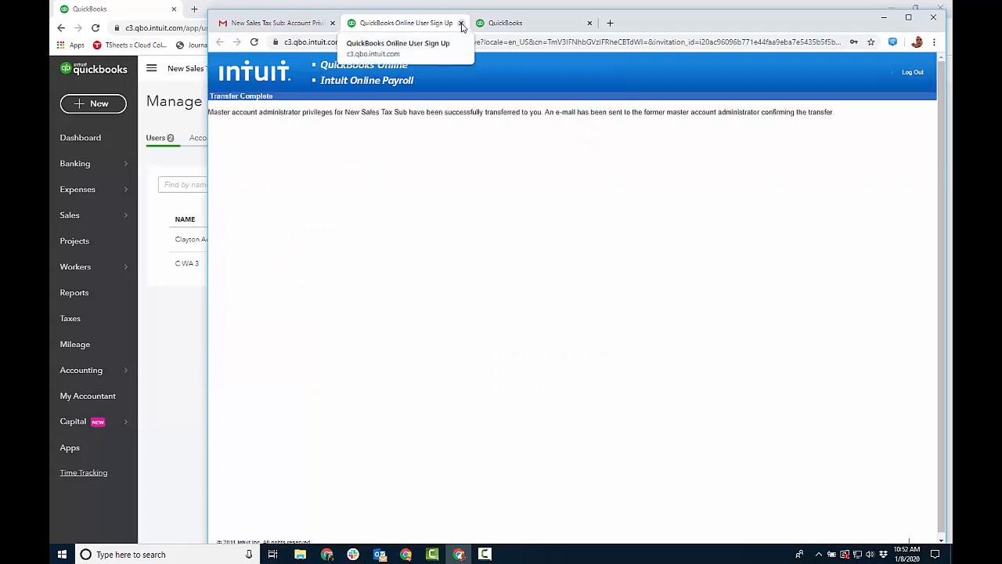
Step: Close the transfer page, move the privileges e-mail to trash and minimize the Gmail window
left_click(461, 27)
left_click(437, 99)
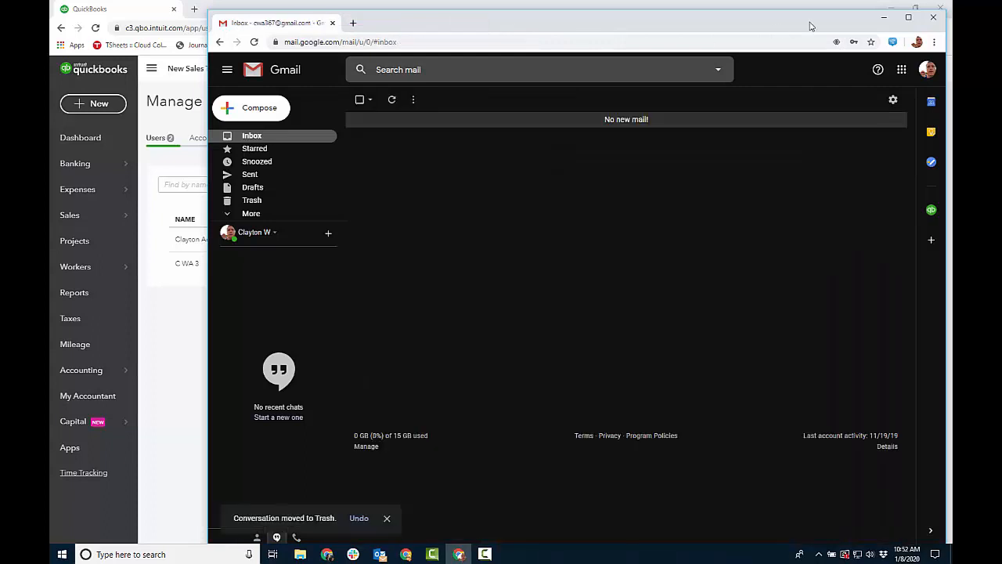
left_click(884, 17)
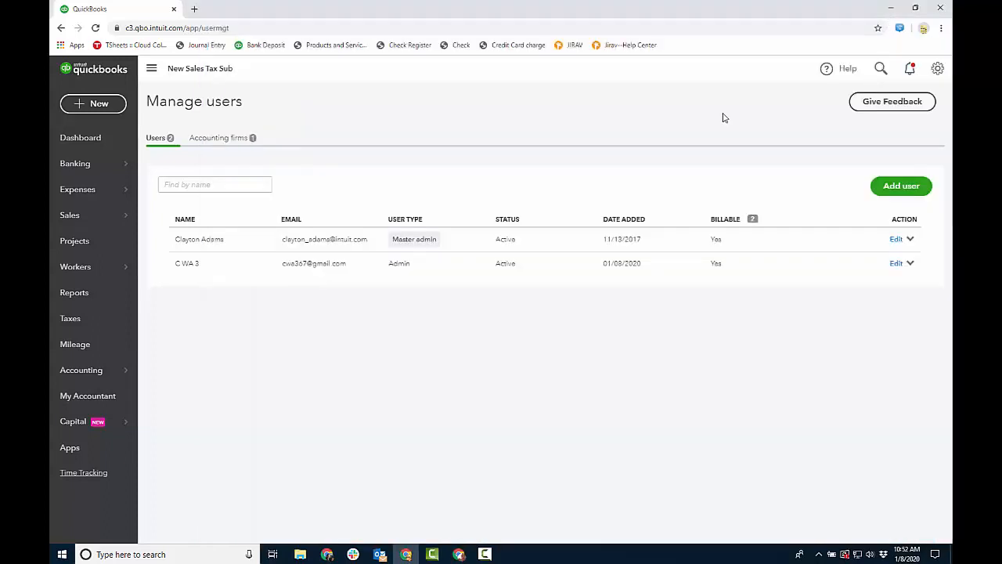
Step: Reload the Manage users page and check both the accounting firms and the users lists
left_click(95, 29)
left_click(239, 143)
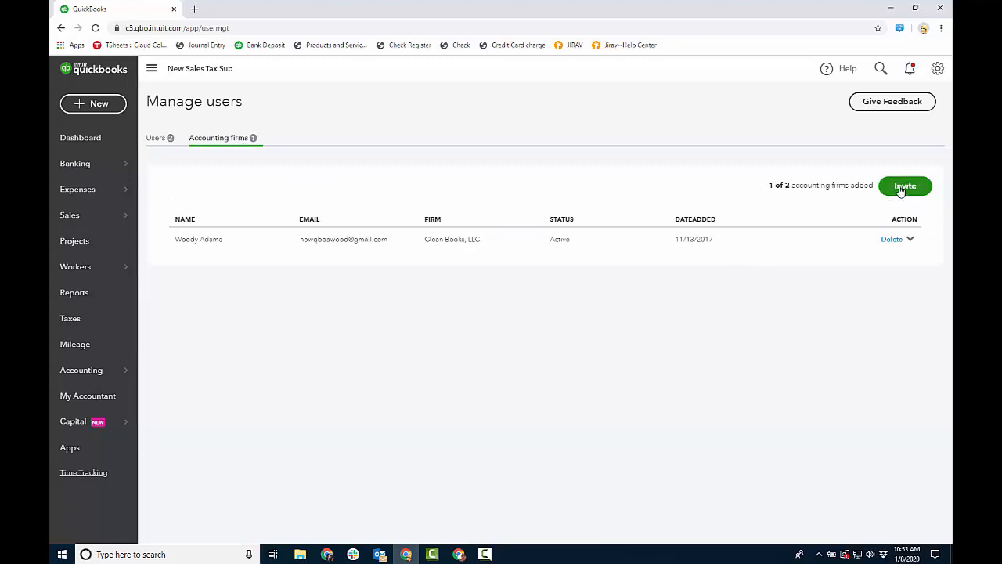
left_click(156, 139)
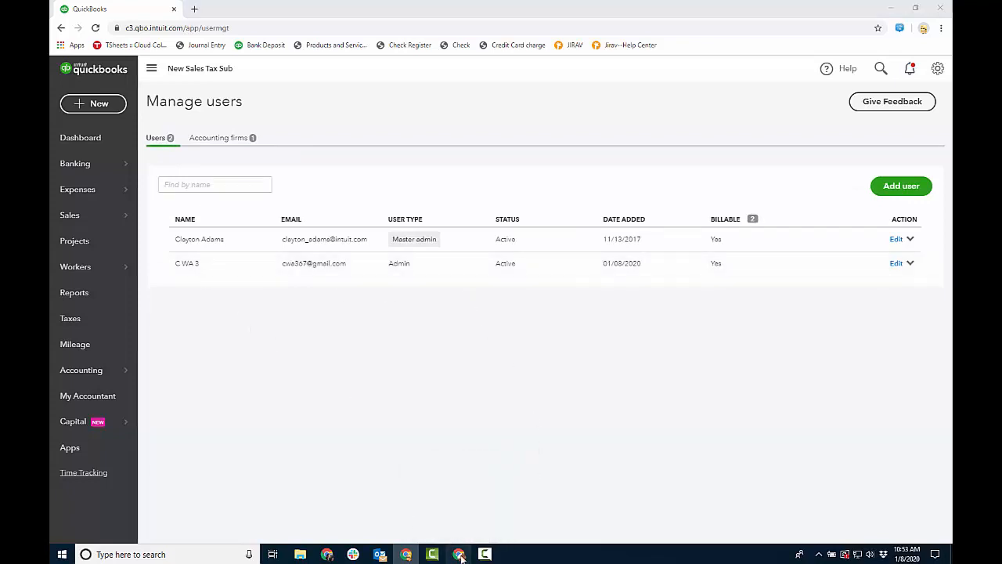
Step: Switch to the new master admin's browser window, open the New Sales Tax Sub company and go to Manage users
left_click(459, 555)
left_click(347, 23)
left_click(487, 296)
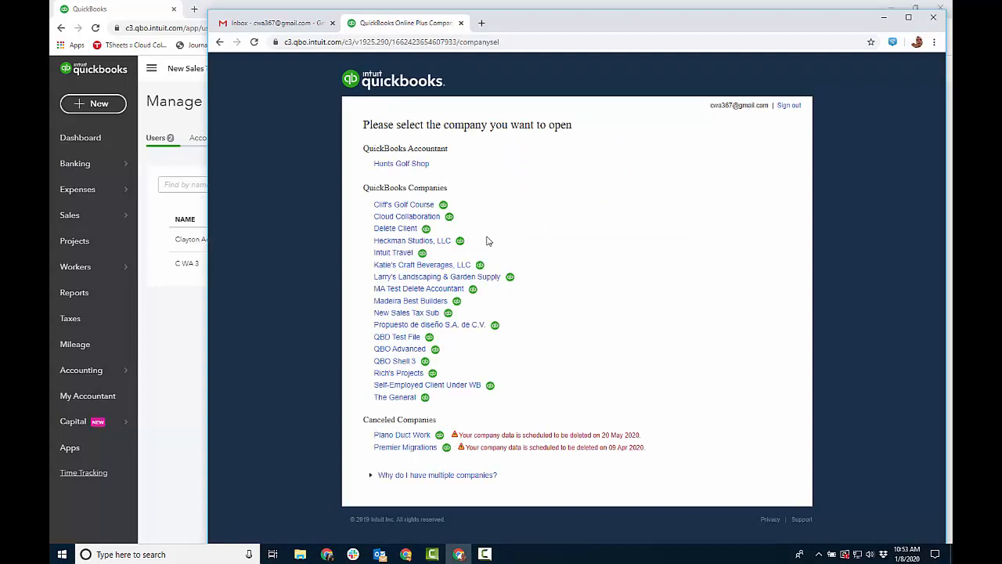
left_click(421, 314)
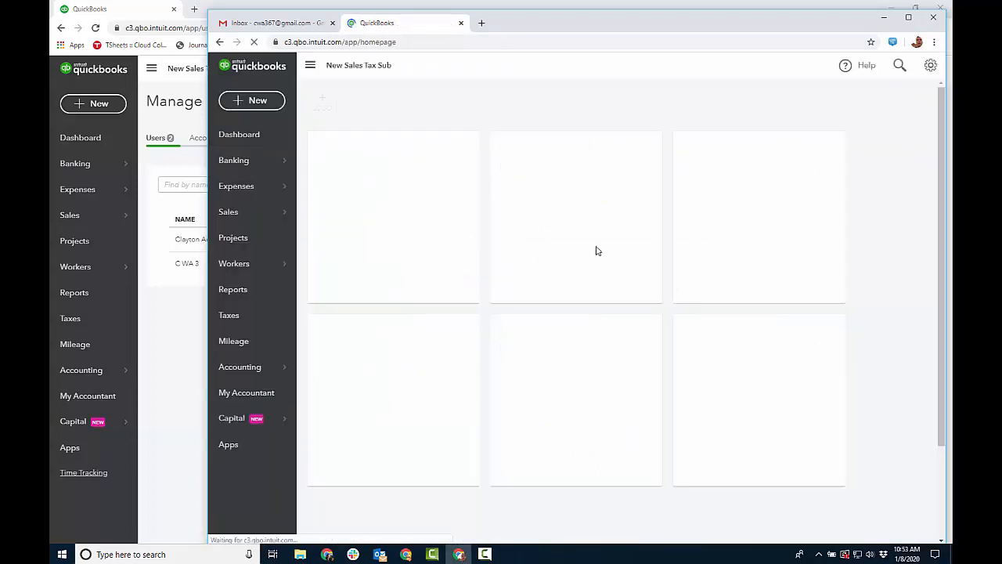
left_click(930, 65)
left_click(545, 162)
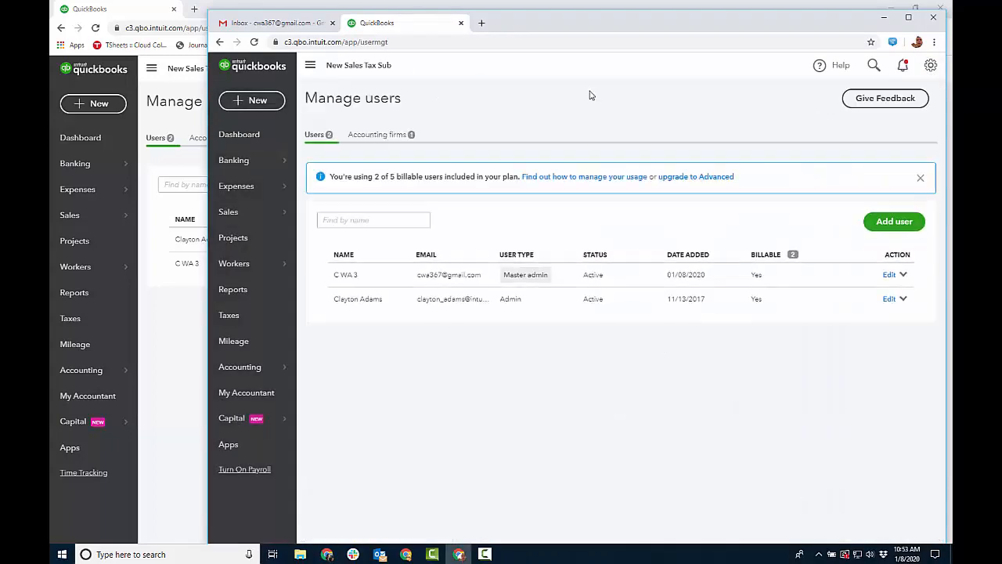
Step: Review the available actions for the former master admin and view the accounting firms list
left_click(903, 299)
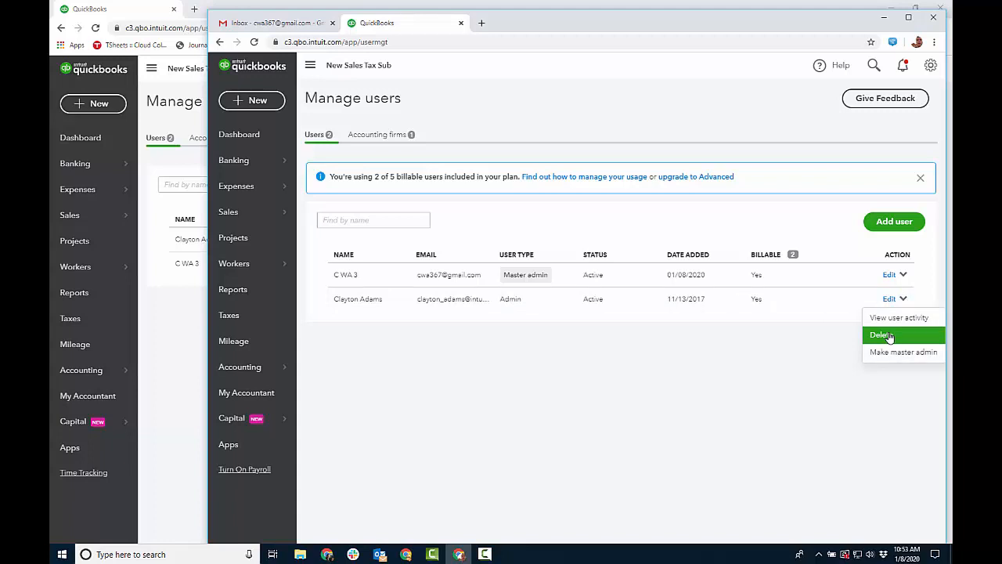
left_click(390, 135)
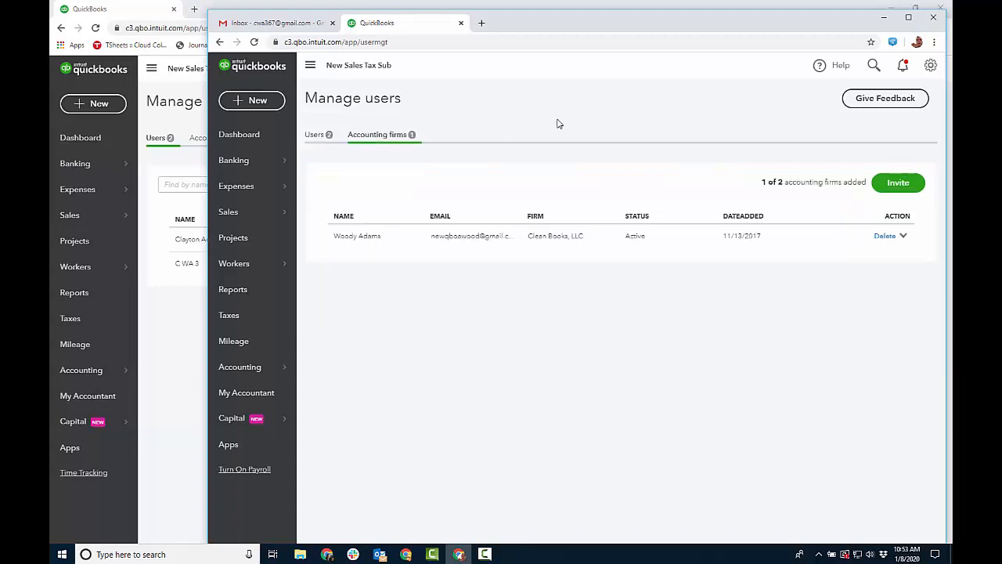